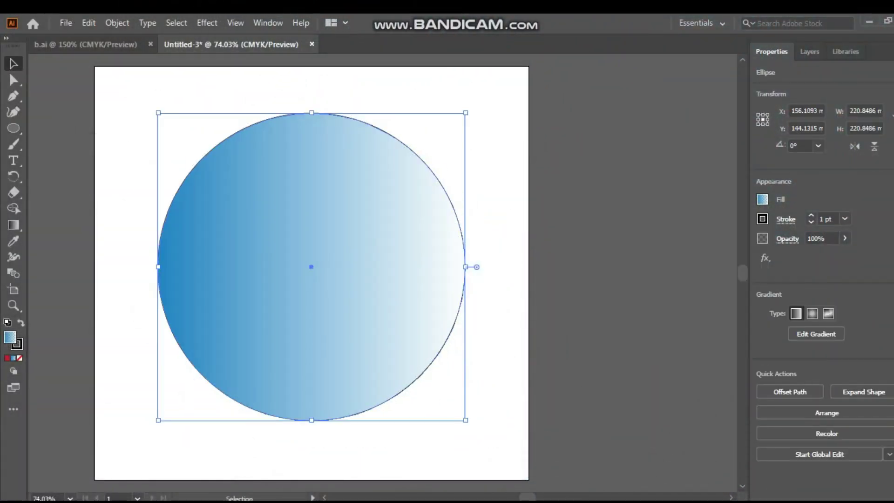
# Run the circle's blue gradient vertically, deep blue at top fading to white, and set its stroke to None.
pyautogui.moveTo(311, 267); pyautogui.dragTo(297, 273)
pyautogui.press('g')
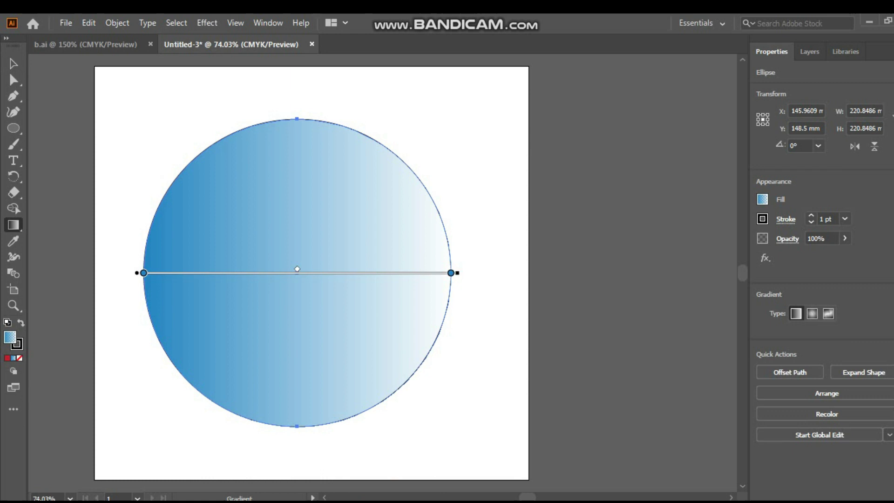
pyautogui.moveTo(296, 184); pyautogui.dragTo(299, 422)
pyautogui.press('v')
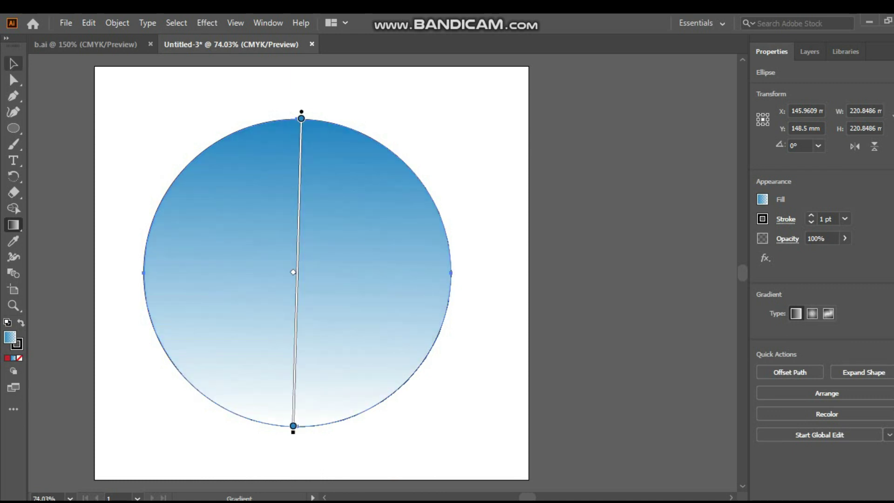
pyautogui.click(762, 219)
pyautogui.click(616, 266)
# Draw a closed wavy hill shape across the circle's lower part and fill it dark green.
pyautogui.press('p')
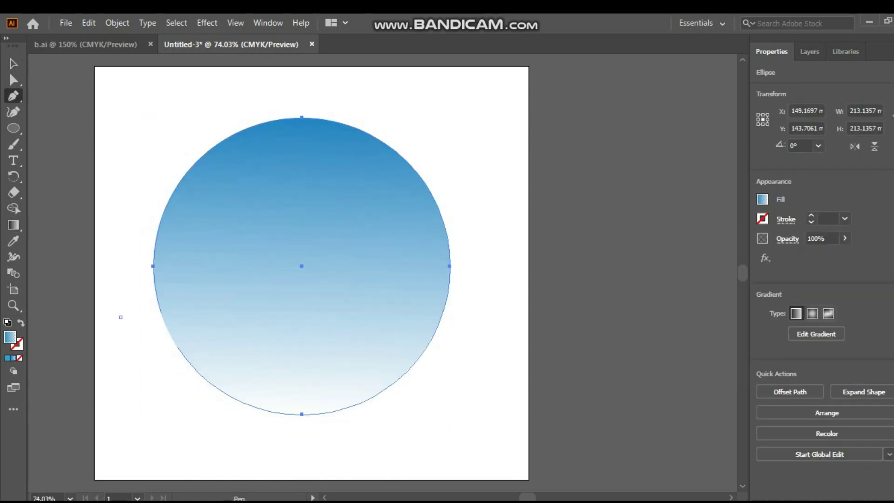
pyautogui.moveTo(213, 324); pyautogui.dragTo(243, 316)
pyautogui.moveTo(302, 313); pyautogui.dragTo(344, 326)
pyautogui.moveTo(397, 333); pyautogui.dragTo(429, 326)
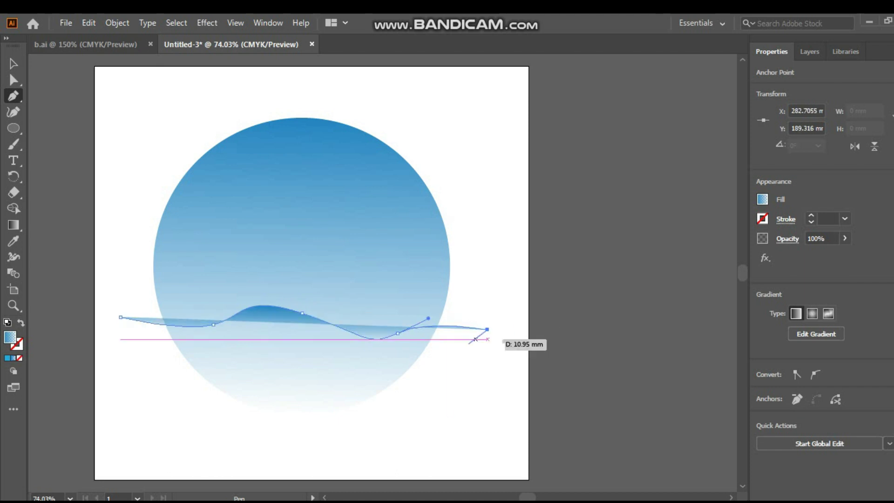
pyautogui.click(488, 330)
pyautogui.click(315, 448)
pyautogui.click(120, 316)
pyautogui.click(762, 199)
pyautogui.click(663, 257)
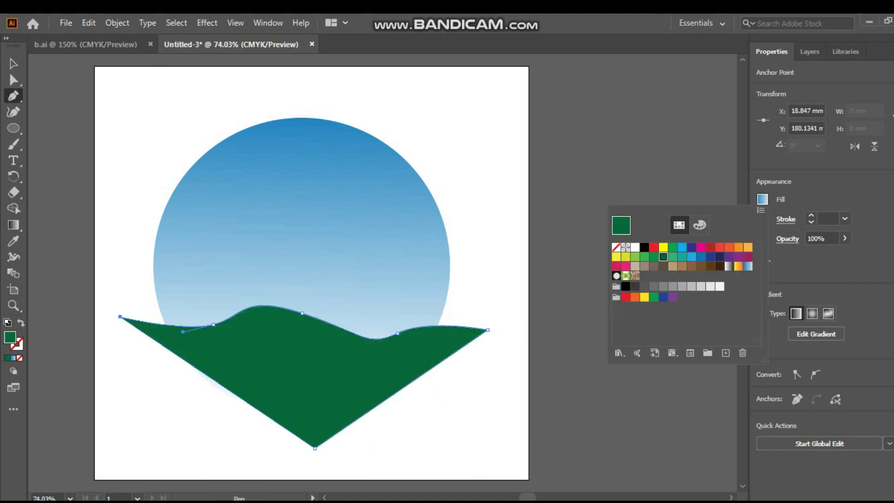
# Bring the circle in front of the hill and clip the hill inside it with a clipping mask.
pyautogui.press('Escape')
pyautogui.press('v')
pyautogui.click(399, 206)
pyautogui.rightClick(400, 206)
pyautogui.click(568, 432)
pyautogui.keyDown('shift'); pyautogui.click(461, 326); pyautogui.keyUp('shift')
pyautogui.rightClick(460, 326)
pyautogui.click(517, 194)
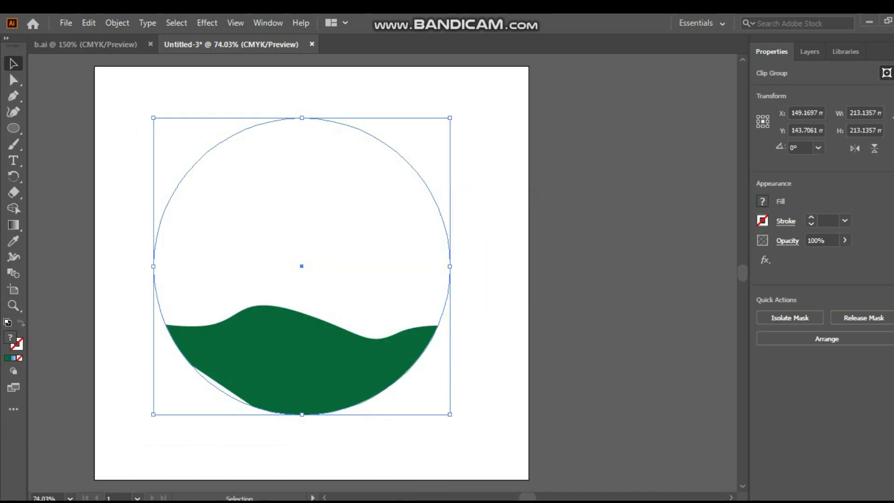
pyautogui.doubleClick(334, 359)
# Duplicate the hill, fill the copy brighter green, and reshape it by moving its bottom point.
pyautogui.moveTo(335, 359)
pyautogui.mouseDown()
pyautogui.moveTo(360, 337)
pyautogui.moveTo(344, 328)
pyautogui.mouseUp()
pyautogui.click(762, 201)
pyautogui.click(653, 258)
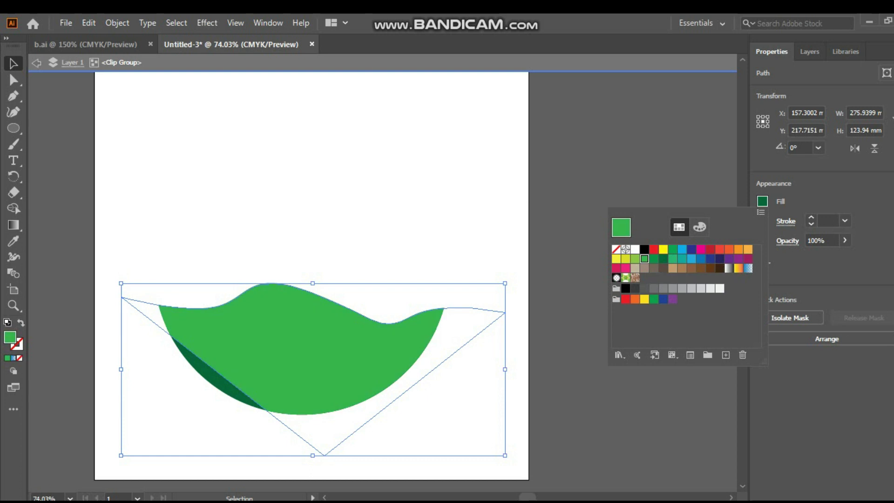
pyautogui.press('Escape')
pyautogui.hotkey('ctrl', 'shift', 'a')
pyautogui.press('a')
pyautogui.hotkey('ctrl', 'a')
pyautogui.moveTo(324, 455); pyautogui.dragTo(348, 444)
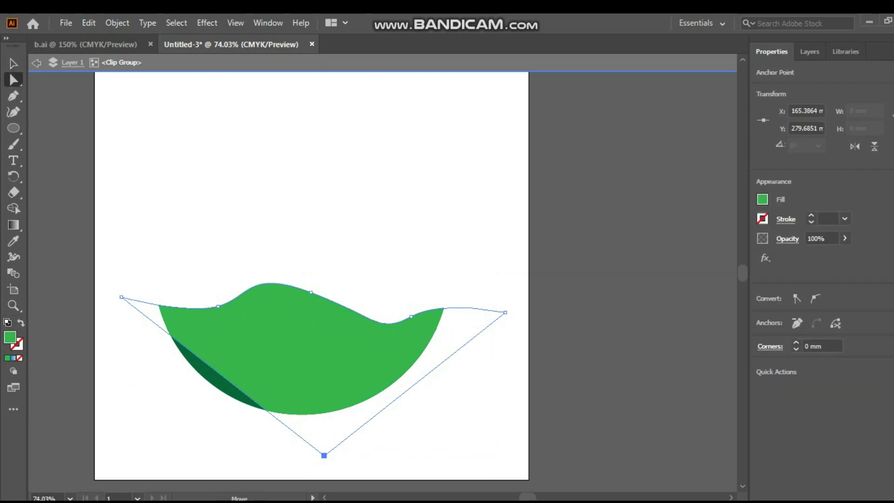
# Make another hill copy filled yellow-green and shift it down and left.
pyautogui.press('v')
pyautogui.moveTo(303, 380); pyautogui.dragTo(398, 321)
pyautogui.click(762, 201)
pyautogui.click(653, 259)
pyautogui.press('Escape')
pyautogui.moveTo(451, 295); pyautogui.dragTo(373, 382)
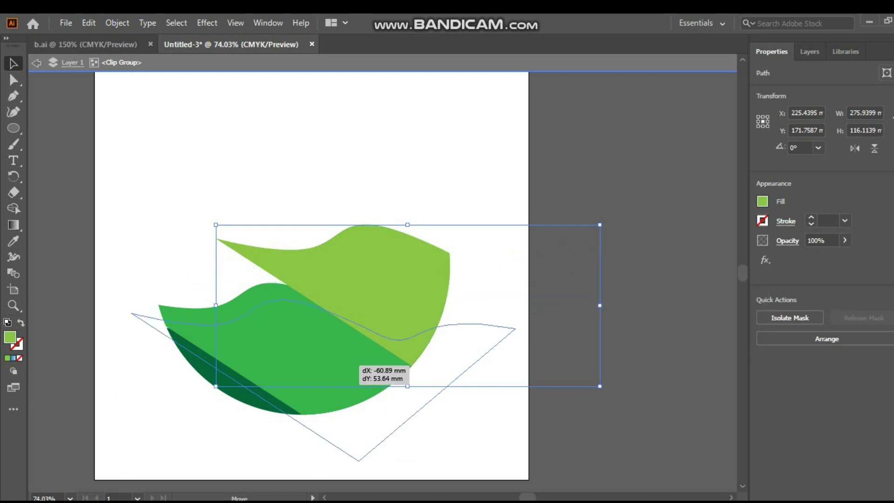
# Reshape the yellow-green hill's outline by dragging its anchor points.
pyautogui.press('a')
pyautogui.click(373, 463)
pyautogui.moveTo(372, 463); pyautogui.dragTo(227, 321)
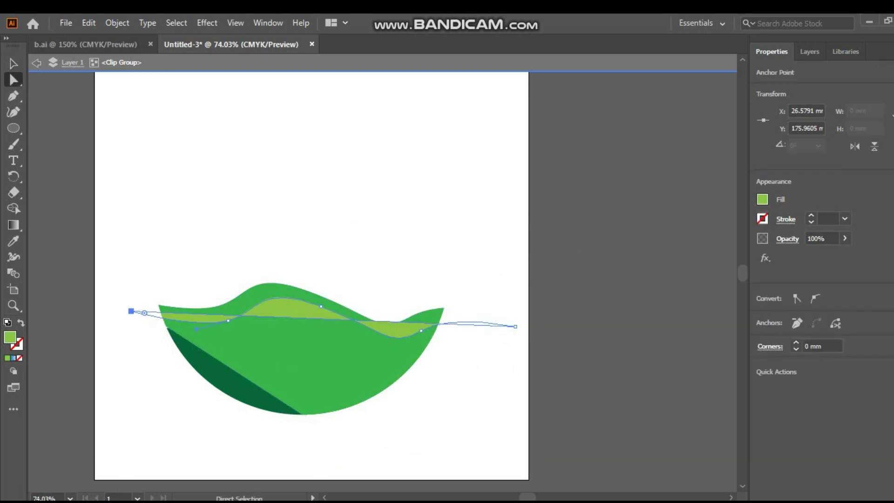
pyautogui.moveTo(131, 328); pyautogui.dragTo(135, 337)
pyautogui.moveTo(449, 345); pyautogui.dragTo(450, 344)
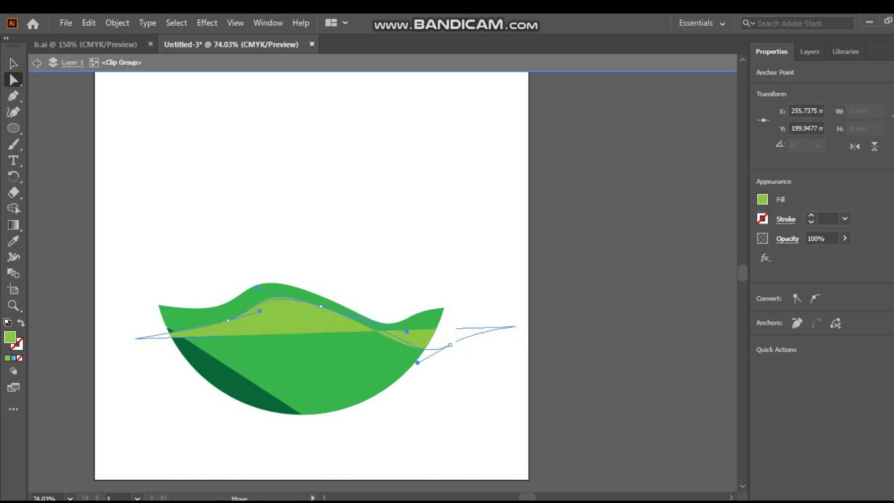
pyautogui.moveTo(378, 332); pyautogui.dragTo(361, 349)
pyautogui.moveTo(253, 413); pyautogui.dragTo(274, 421)
pyautogui.moveTo(206, 414); pyautogui.dragTo(216, 426)
# Adjust the remaining hill points into rolling shapes and exit the clipped group.
pyautogui.click(210, 410)
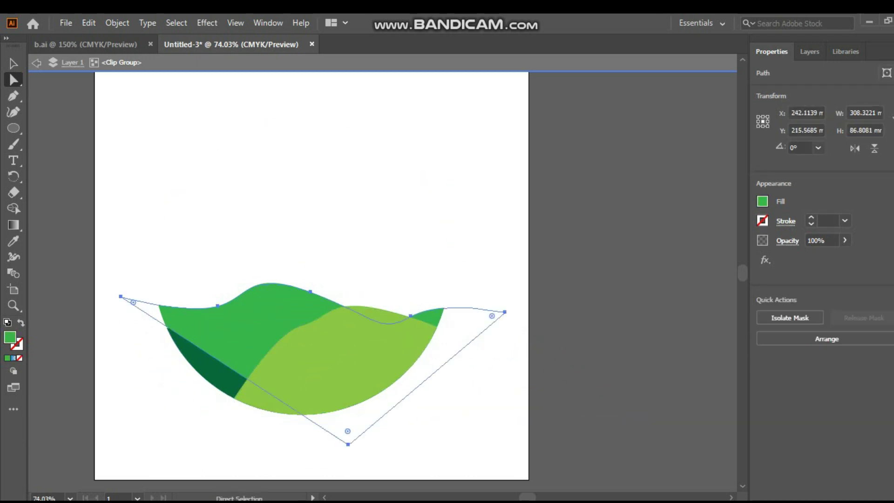
pyautogui.moveTo(301, 326)
pyautogui.mouseDown()
pyautogui.moveTo(316, 326)
pyautogui.moveTo(317, 335)
pyautogui.mouseUp()
pyautogui.click(346, 444)
pyautogui.moveTo(345, 443)
pyautogui.mouseDown()
pyautogui.moveTo(119, 308)
pyautogui.moveTo(122, 340)
pyautogui.mouseUp()
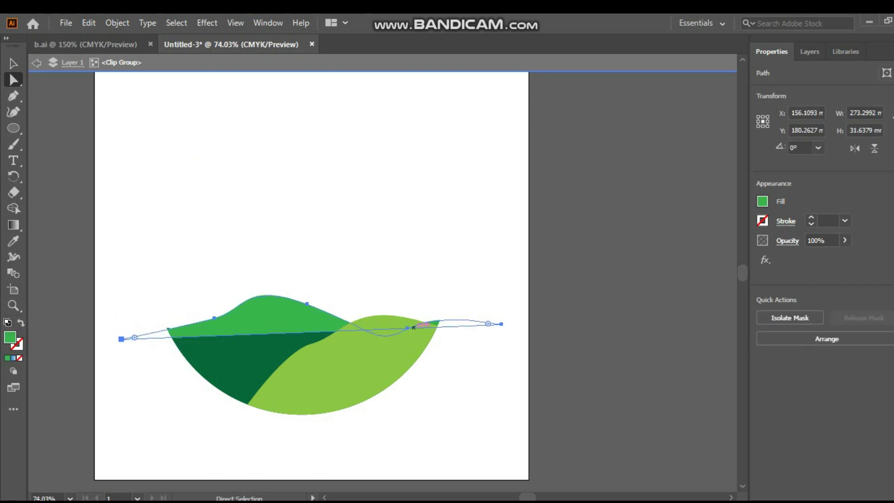
pyautogui.moveTo(408, 329); pyautogui.dragTo(422, 336)
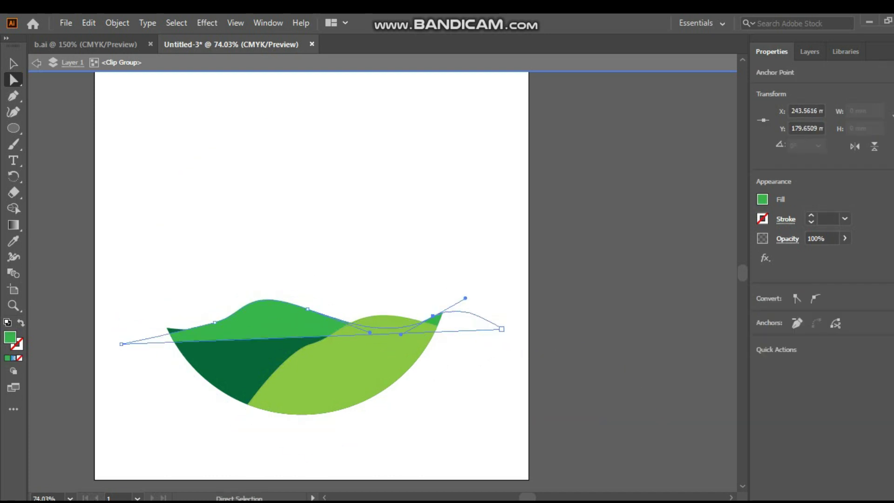
pyautogui.hotkey('ctrl', 'shift', 'a')
pyautogui.press('Escape')
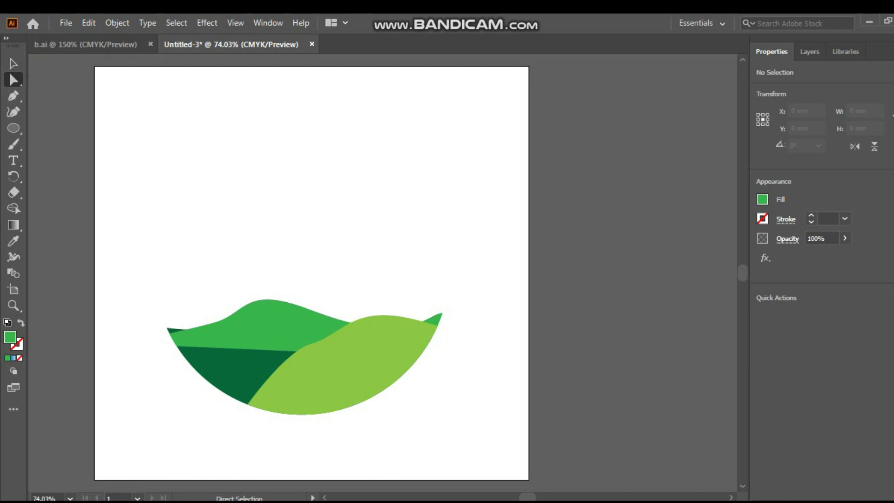
# Draw a large new circle aligned and sized to match the circular frame.
pyautogui.click(166, 325)
pyautogui.press('l')
pyautogui.moveTo(144, 108); pyautogui.dragTo(454, 418)
pyautogui.press('v')
pyautogui.moveTo(144, 417); pyautogui.dragTo(148, 413)
pyautogui.moveTo(455, 413); pyautogui.dragTo(452, 413)
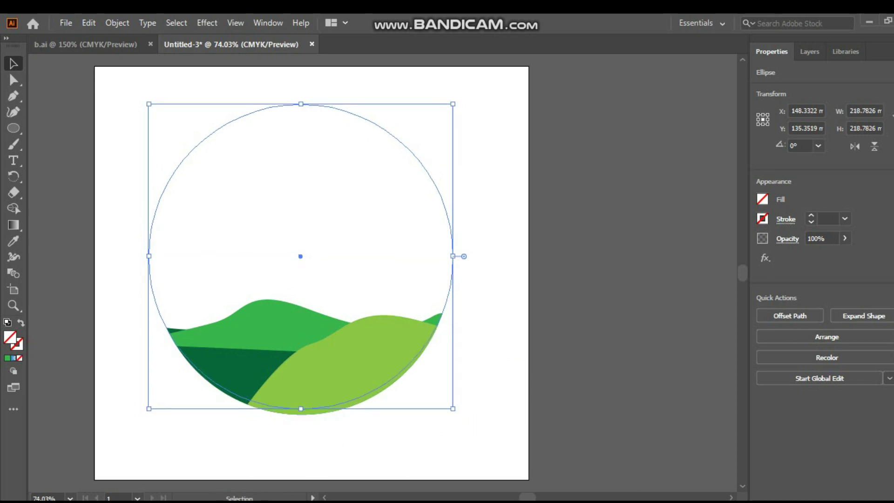
# Fill the new circle with the blue sky gradient, send it to the back, and shrink it to fit.
pyautogui.click(762, 199)
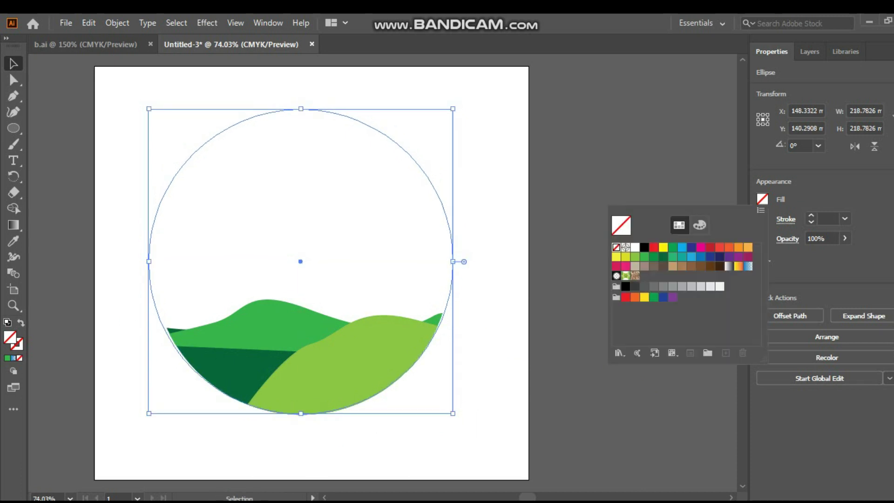
pyautogui.click(748, 266)
pyautogui.press('Escape')
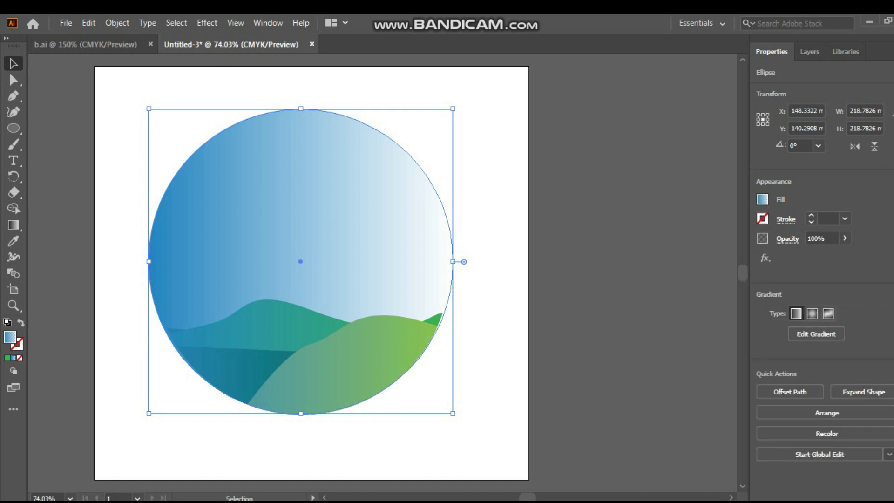
pyautogui.rightClick(342, 158)
pyautogui.click(524, 429)
pyautogui.doubleClick(301, 196)
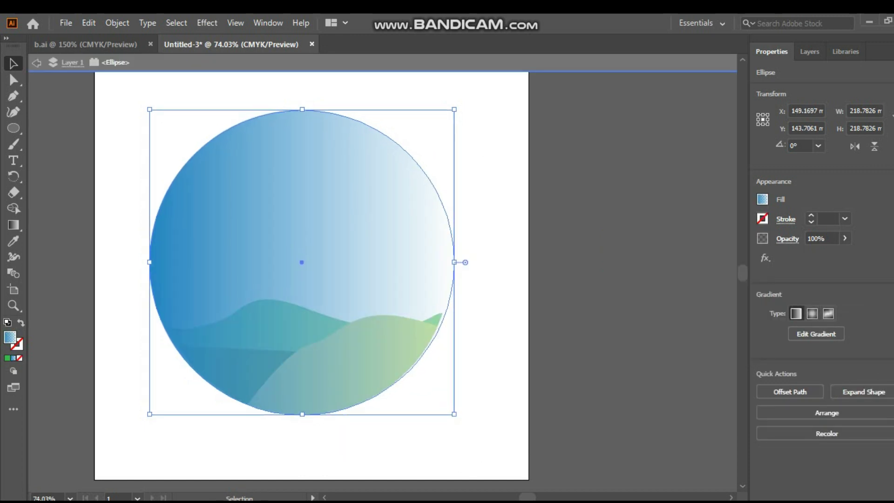
pyautogui.moveTo(454, 266); pyautogui.dragTo(449, 263)
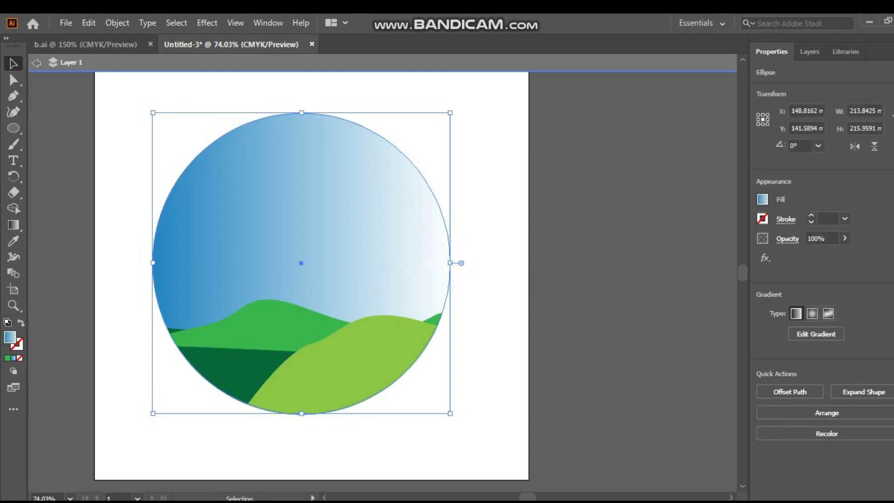
# Make the sky gradient run from the circle's top down to just above the hills.
pyautogui.press('Escape')
pyautogui.click(812, 314)
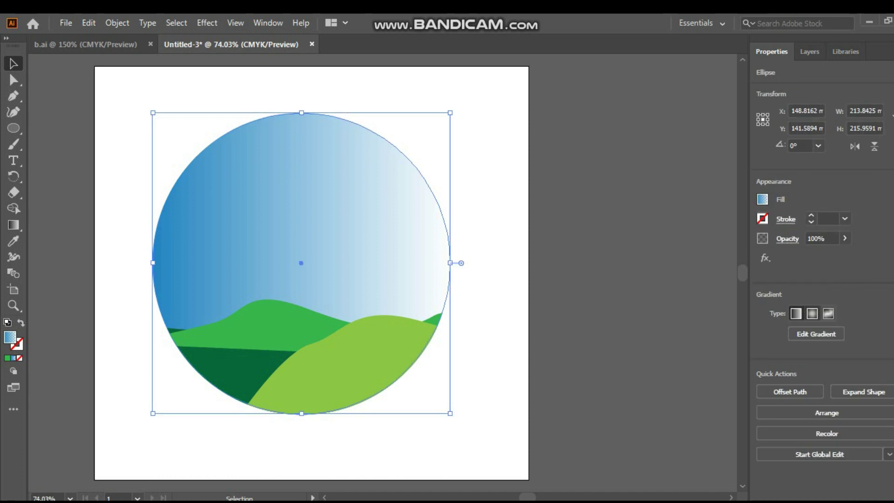
pyautogui.click(816, 334)
pyautogui.click(796, 314)
pyautogui.moveTo(300, 140); pyautogui.dragTo(300, 379)
pyautogui.moveTo(299, 207); pyautogui.dragTo(303, 338)
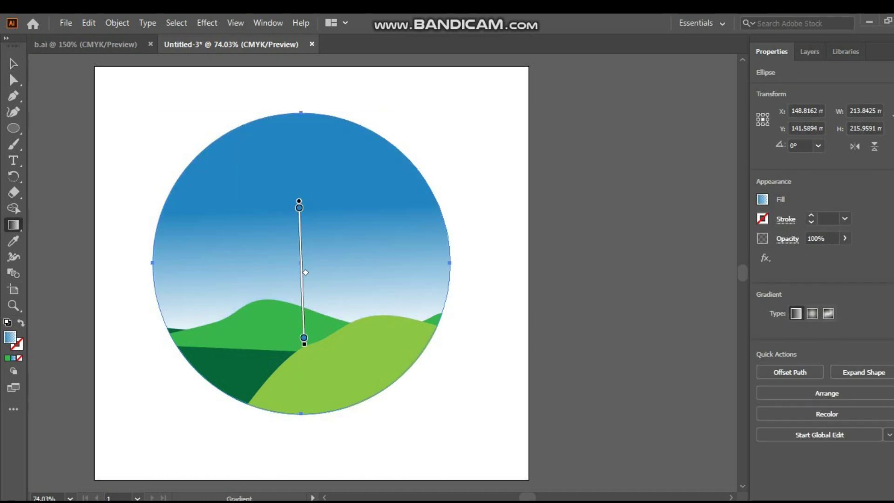
pyautogui.moveTo(302, 116); pyautogui.dragTo(302, 350)
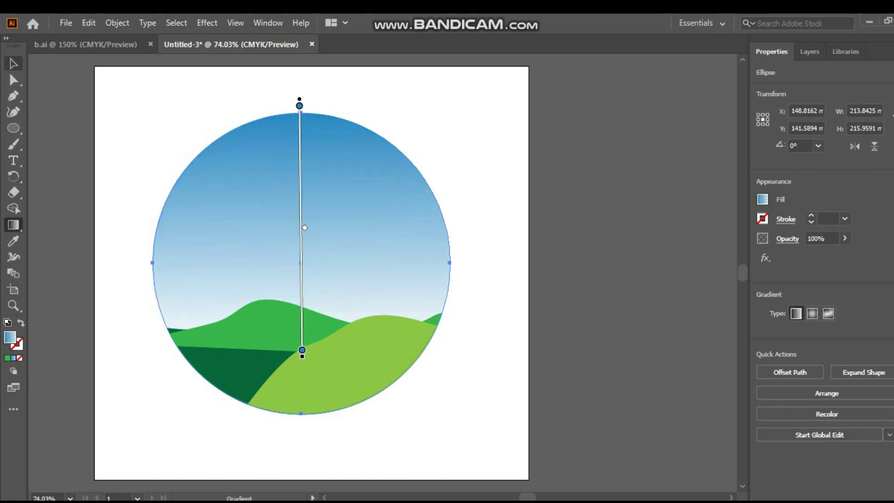
pyautogui.press('v')
# Realign the sky circle over the hills, clip them inside it with Ctrl+7, and enter the clipped group.
pyautogui.hotkey('ctrl', 'a')
pyautogui.hotkey('ctrl', '7')
pyautogui.hotkey('ctrl', 'z')
pyautogui.hotkey('ctrl', 'z')
pyautogui.hotkey('ctrl', 'z')
pyautogui.hotkey('ctrl', 'z')
pyautogui.hotkey('alt', 'o')
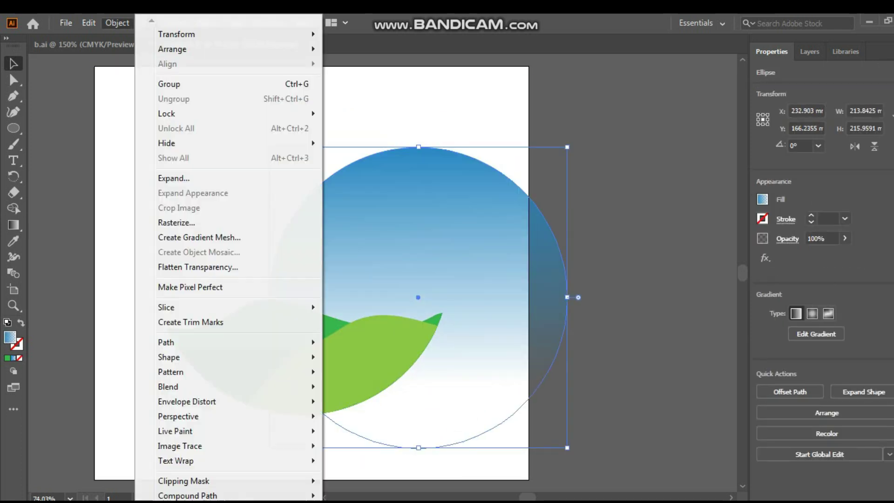
pyautogui.moveTo(418, 297); pyautogui.dragTo(301, 266)
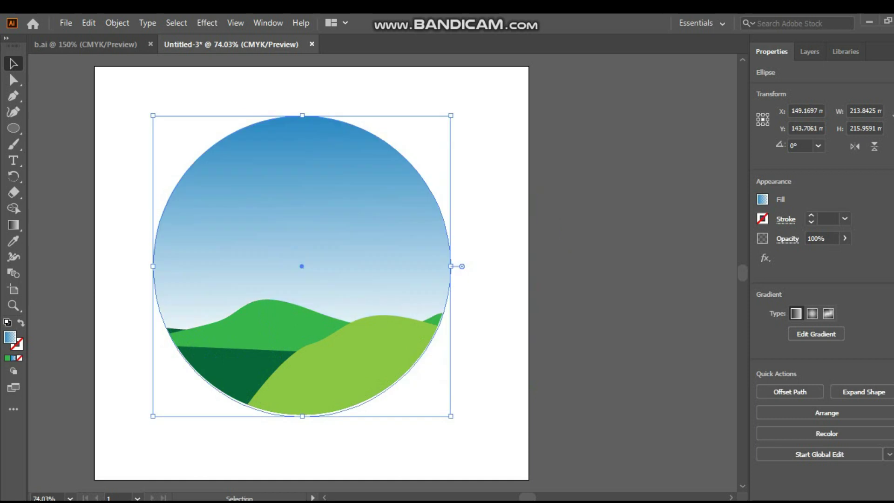
pyautogui.hotkey('ctrl', 'shift', 'a')
pyautogui.hotkey('ctrl', 'a')
pyautogui.hotkey('ctrl', '7')
pyautogui.doubleClick(397, 339)
# Draw a dark green clump of curved grass blades with a flat base on the pasteboard.
pyautogui.press('p')
pyautogui.click(311, 273)
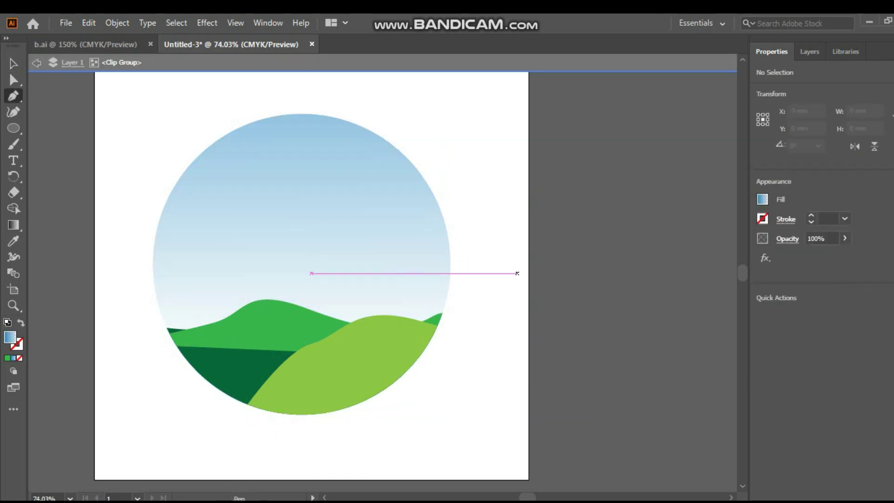
pyautogui.hotkey('ctrl', 'z')
pyautogui.moveTo(521, 273); pyautogui.dragTo(598, 356)
pyautogui.click(528, 175)
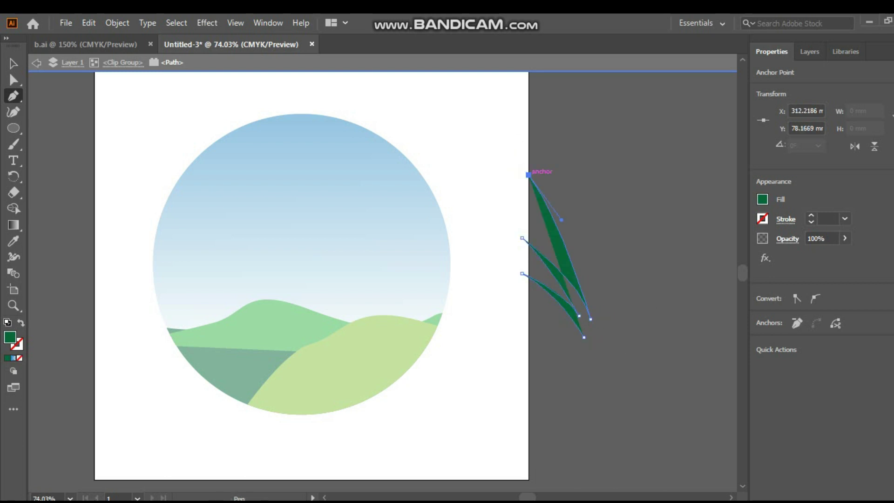
pyautogui.moveTo(599, 310); pyautogui.dragTo(605, 370)
pyautogui.moveTo(614, 283); pyautogui.dragTo(612, 372)
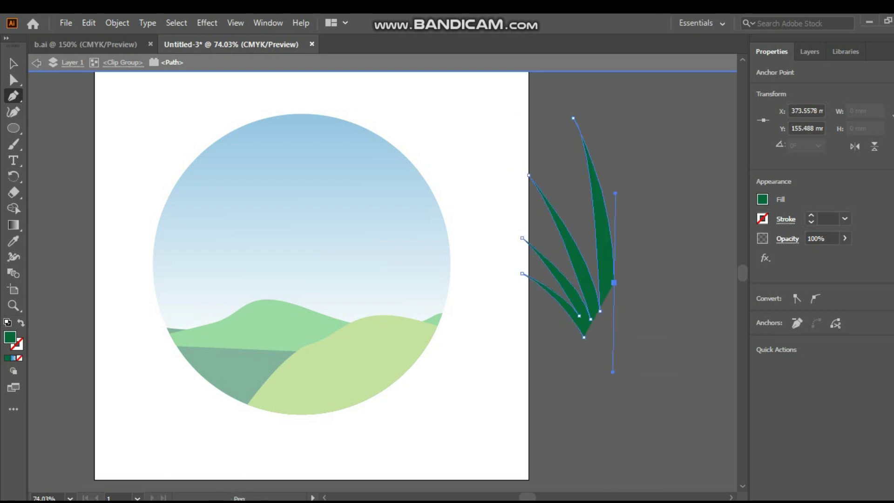
pyautogui.click(625, 299)
pyautogui.moveTo(668, 134); pyautogui.dragTo(683, 118)
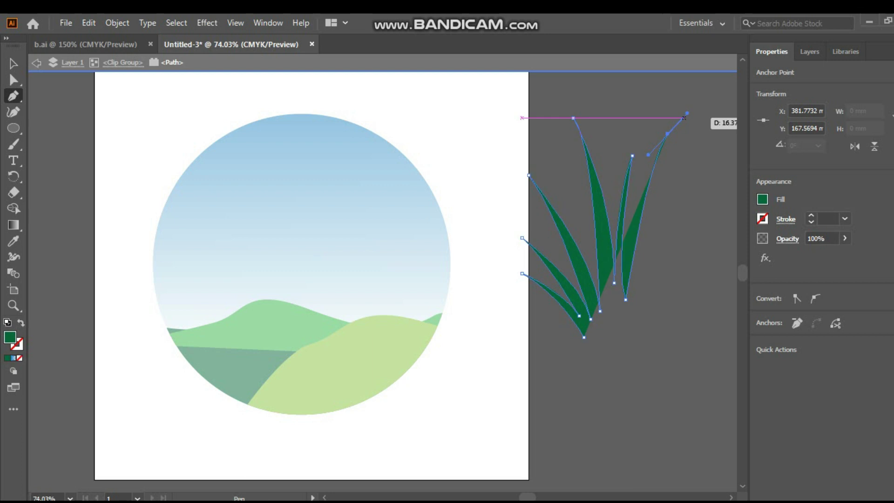
pyautogui.moveTo(529, 496); pyautogui.dragTo(540, 497)
pyautogui.moveTo(468, 101); pyautogui.dragTo(495, 89)
pyautogui.moveTo(410, 331); pyautogui.dragTo(429, 380)
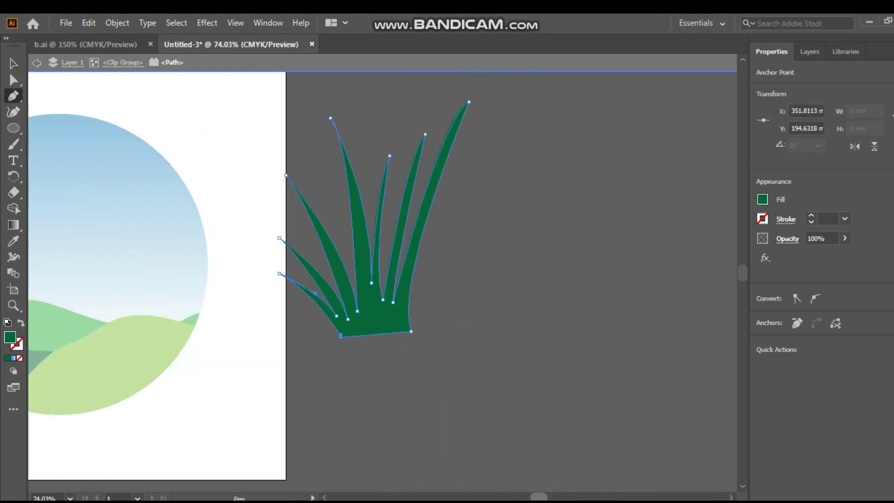
# Move the grass clump into the circle, scale it down, and set it at the left edge.
pyautogui.hotkey('ctrl', '0')
pyautogui.press('v')
pyautogui.moveTo(600, 280); pyautogui.dragTo(279, 317)
pyautogui.moveTo(358, 110); pyautogui.dragTo(239, 239)
pyautogui.moveTo(230, 335)
pyautogui.mouseDown()
pyautogui.moveTo(254, 321)
pyautogui.moveTo(258, 298)
pyautogui.mouseUp()
# Add a duplicate grass clump, tilt it to lean right, and place it further right.
pyautogui.moveTo(300, 249); pyautogui.dragTo(340, 233)
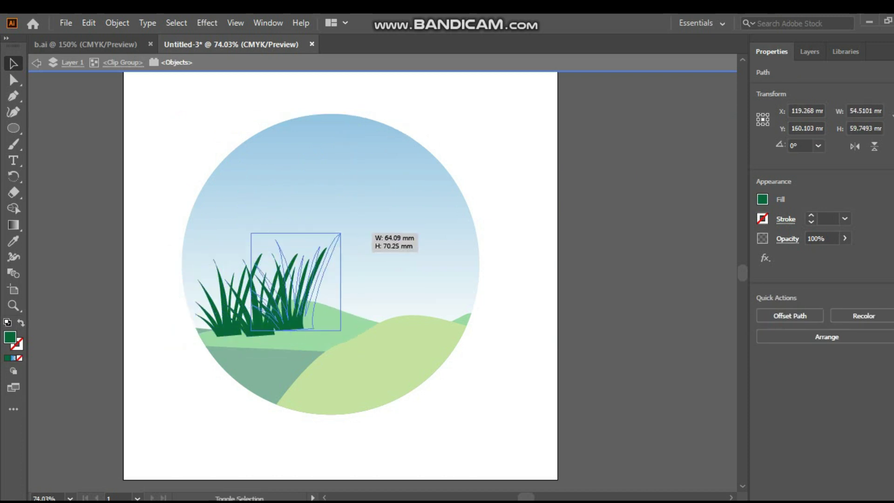
pyautogui.moveTo(298, 280); pyautogui.dragTo(345, 284)
pyautogui.moveTo(394, 231)
pyautogui.mouseDown()
pyautogui.moveTo(419, 230)
pyautogui.moveTo(440, 244)
pyautogui.mouseUp()
pyautogui.moveTo(354, 321); pyautogui.dragTo(424, 326)
pyautogui.moveTo(480, 346); pyautogui.dragTo(486, 346)
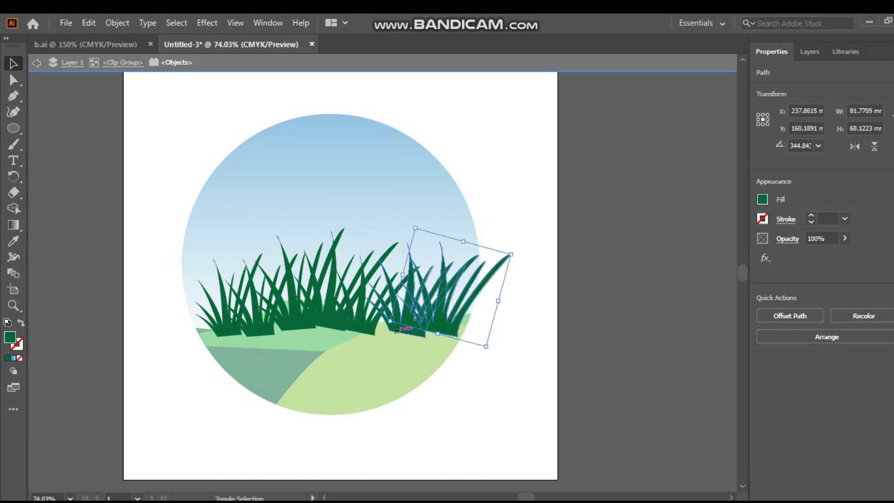
# Spread the grass clumps across the circle and group them all.
pyautogui.keyDown('shift'); pyautogui.click(298, 329); pyautogui.keyUp('shift')
pyautogui.moveTo(194, 282); pyautogui.dragTo(181, 279)
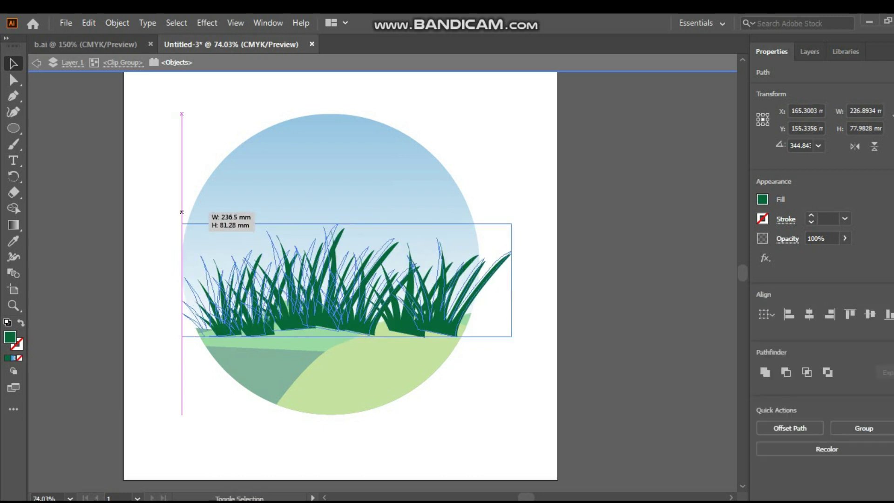
pyautogui.click(158, 218)
pyautogui.moveTo(415, 322); pyautogui.dragTo(420, 327)
pyautogui.keyDown('shift'); pyautogui.click(420, 327); pyautogui.keyUp('shift')
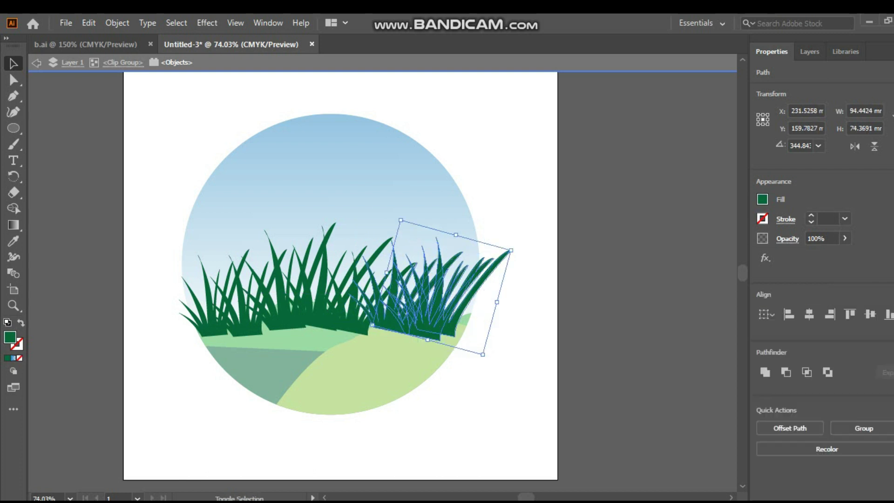
pyautogui.keyDown('shift'); pyautogui.click(261, 321); pyautogui.keyUp('shift')
pyautogui.hotkey('ctrl', 'g')
# Reorder the grass group in the stack, sending it back then to the front.
pyautogui.rightClick(321, 252)
pyautogui.click(498, 295)
pyautogui.rightClick(435, 251)
pyautogui.click(614, 250)
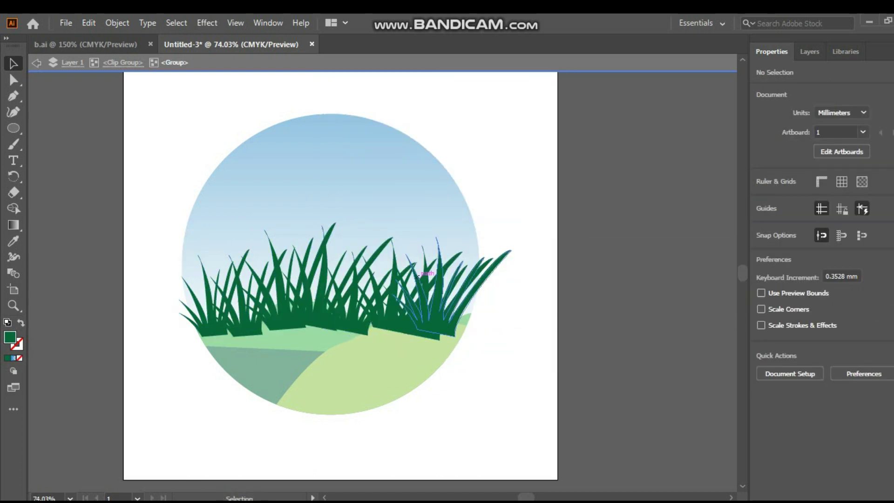
pyautogui.click(37, 62)
# Bring the hills group in front of the grass and exit the clipped group.
pyautogui.click(325, 382)
pyautogui.doubleClick(326, 326)
pyautogui.click(325, 373)
pyautogui.rightClick(326, 380)
pyautogui.click(493, 305)
pyautogui.hotkey('ctrl', 'shift', 'a')
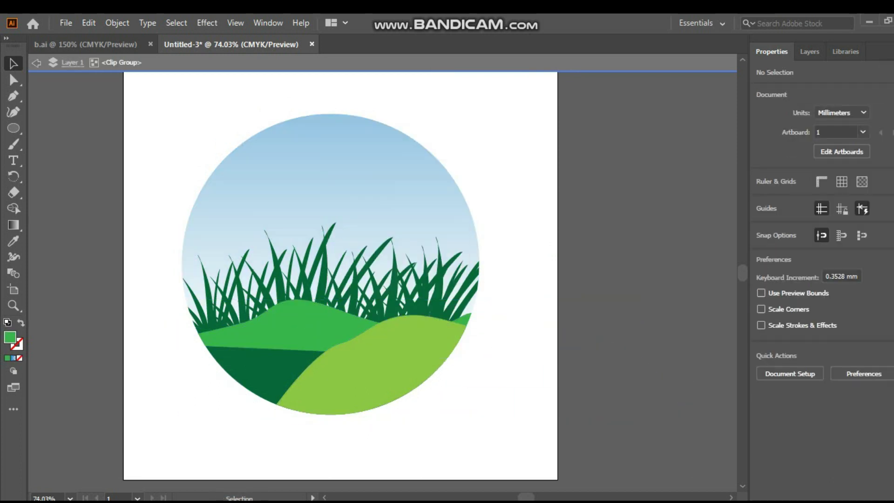
pyautogui.press('Escape')
# Draw a magenta petal ellipse and rotate it to form the flower's petals.
pyautogui.press('l')
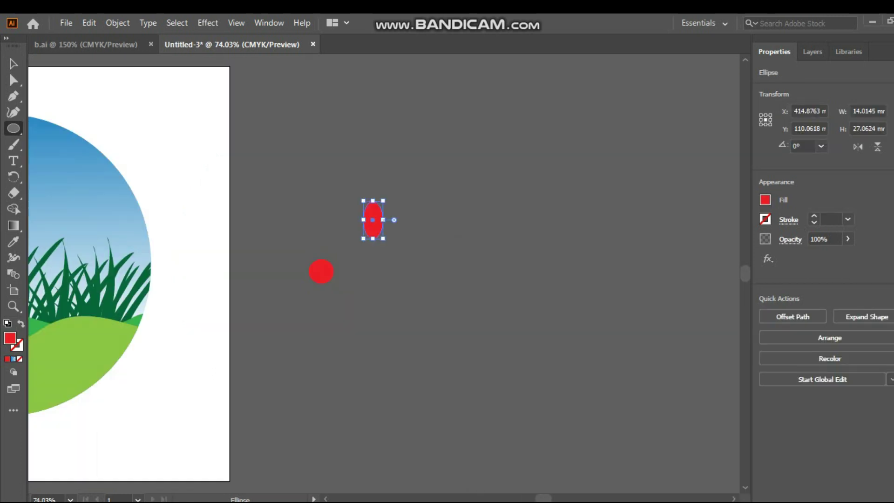
pyautogui.click(765, 200)
pyautogui.click(650, 247)
pyautogui.click(382, 238)
pyautogui.press('Escape')
pyautogui.press('v')
pyautogui.moveTo(383, 239); pyautogui.dragTo(334, 259)
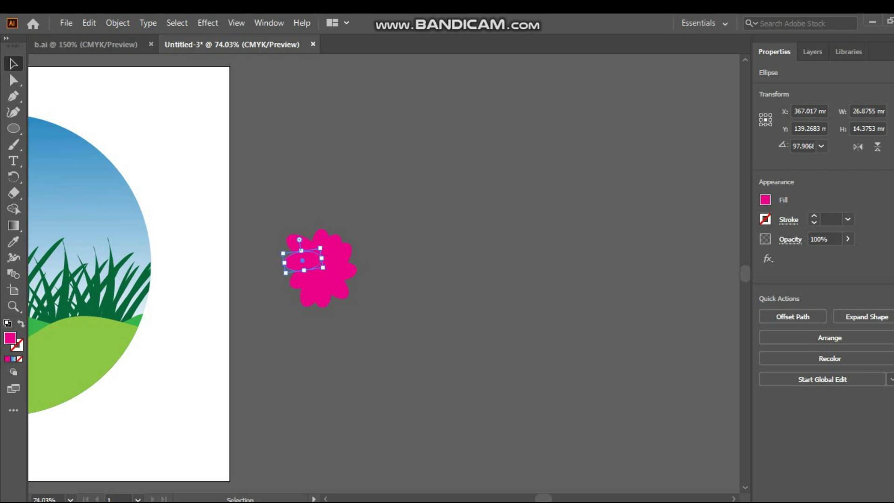
pyautogui.moveTo(288, 258)
pyautogui.mouseDown()
pyautogui.moveTo(298, 239)
pyautogui.moveTo(394, 317)
pyautogui.mouseUp()
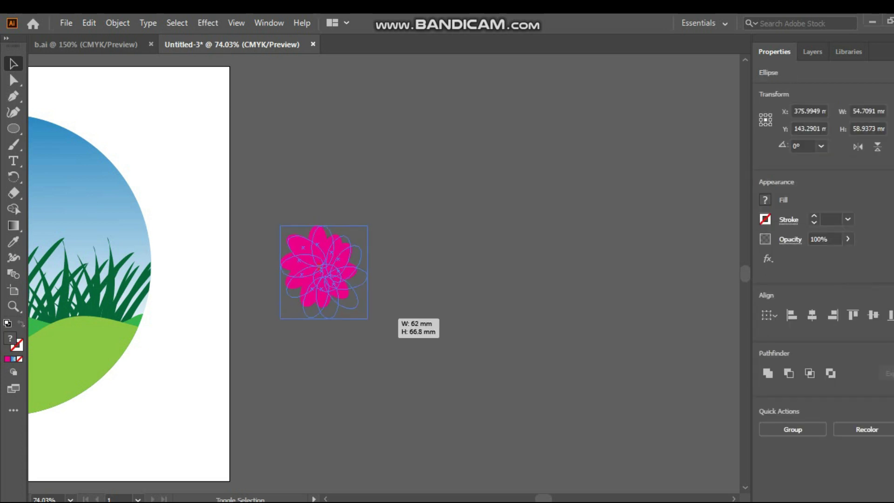
# Add a small white circle as the flower's centre.
pyautogui.press('l')
pyautogui.moveTo(408, 283); pyautogui.dragTo(425, 302)
pyautogui.click(767, 201)
pyautogui.click(629, 247)
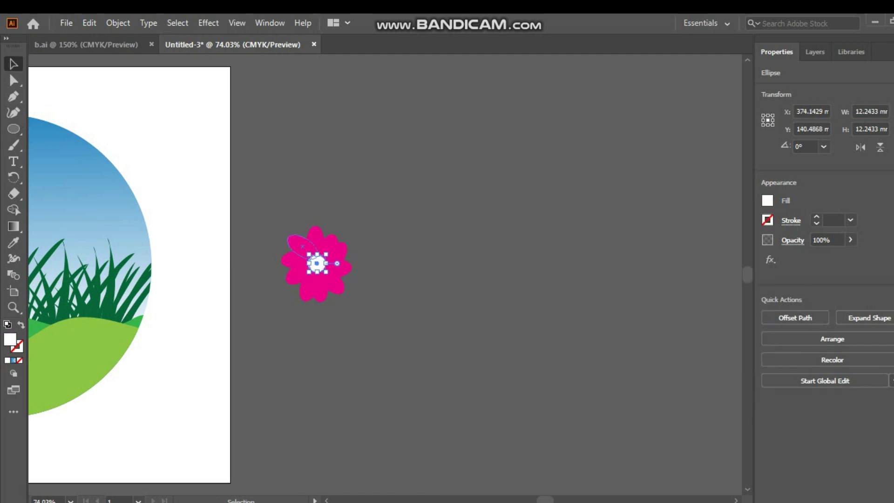
# Copy the flower and move it onto the sky above the grass.
pyautogui.moveTo(324, 257); pyautogui.dragTo(425, 273)
pyautogui.click(314, 261)
pyautogui.hscroll(-5, 541, 257)
pyautogui.moveTo(540, 257)
pyautogui.mouseDown()
pyautogui.moveTo(226, 211)
pyautogui.moveTo(363, 254)
pyautogui.mouseUp()
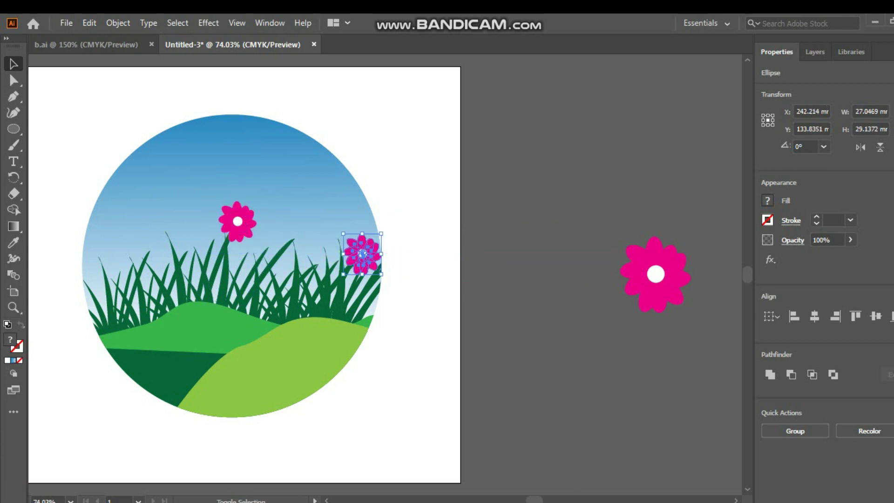
# Turn the spare flower's petals yellow and place a smaller yellow flower at the circle's left.
pyautogui.click(703, 288)
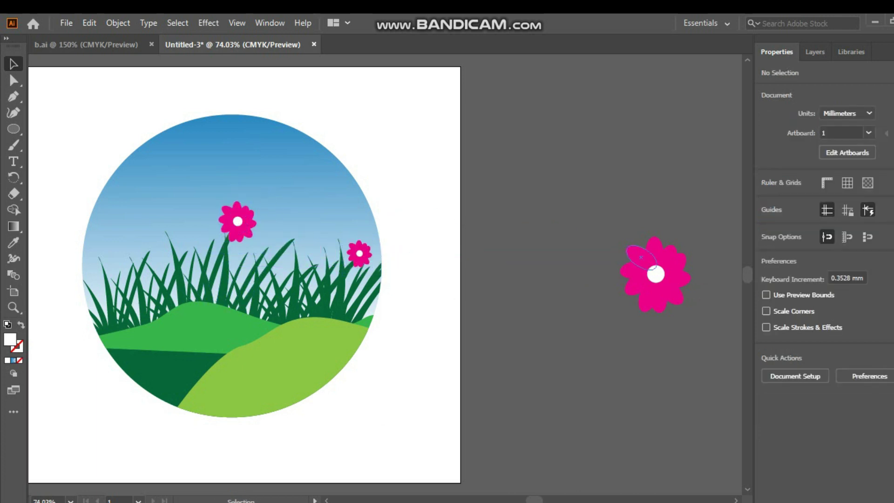
pyautogui.moveTo(657, 279); pyautogui.dragTo(603, 355)
pyautogui.click(767, 201)
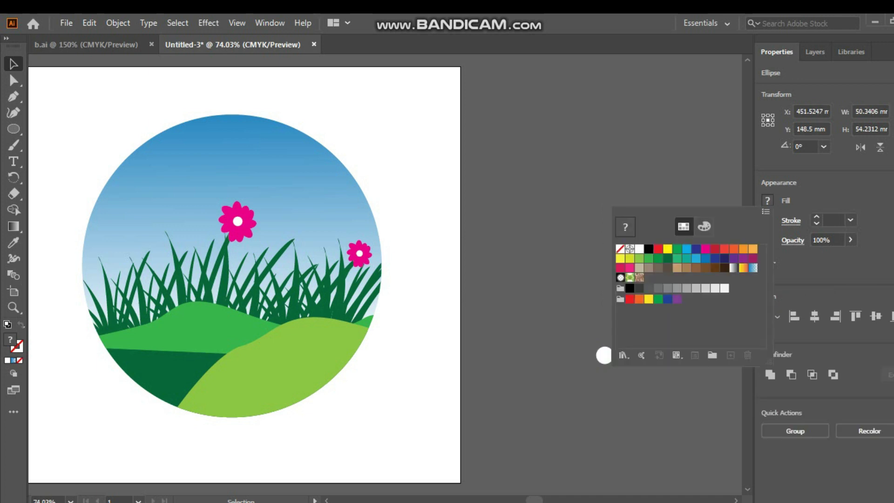
pyautogui.click(655, 279)
pyautogui.moveTo(638, 256)
pyautogui.mouseDown()
pyautogui.moveTo(412, 208)
pyautogui.moveTo(131, 259)
pyautogui.moveTo(498, 266)
pyautogui.mouseUp()
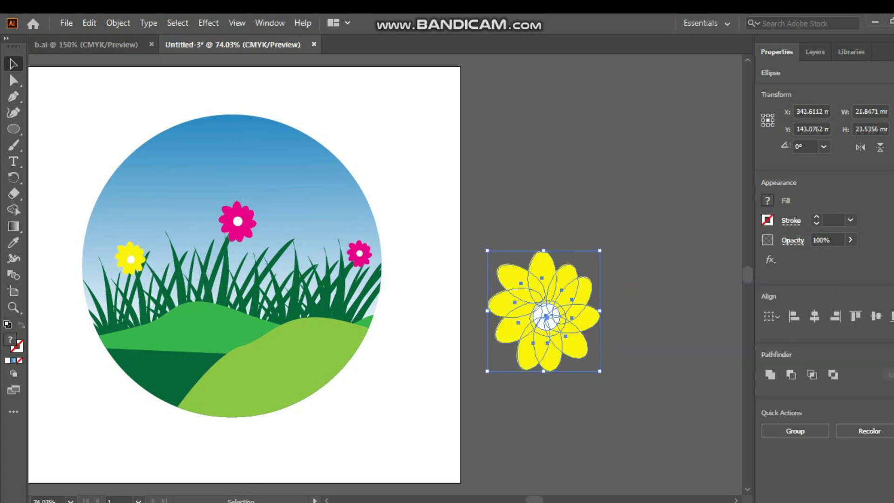
# Recolour the large yellow flower red, shrink it, and place a red copy at the left edge.
pyautogui.click(543, 310)
pyautogui.click(767, 200)
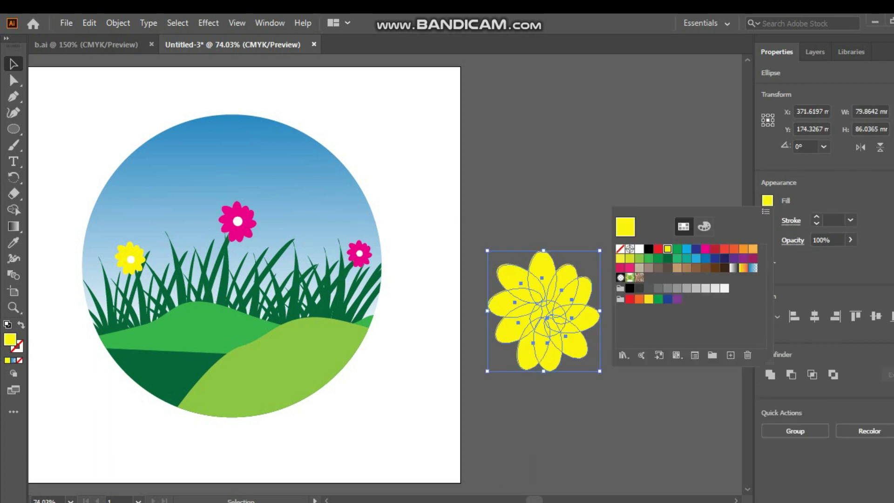
pyautogui.click(658, 249)
pyautogui.moveTo(600, 371)
pyautogui.mouseDown()
pyautogui.moveTo(527, 293)
pyautogui.moveTo(190, 255)
pyautogui.moveTo(206, 264)
pyautogui.mouseUp()
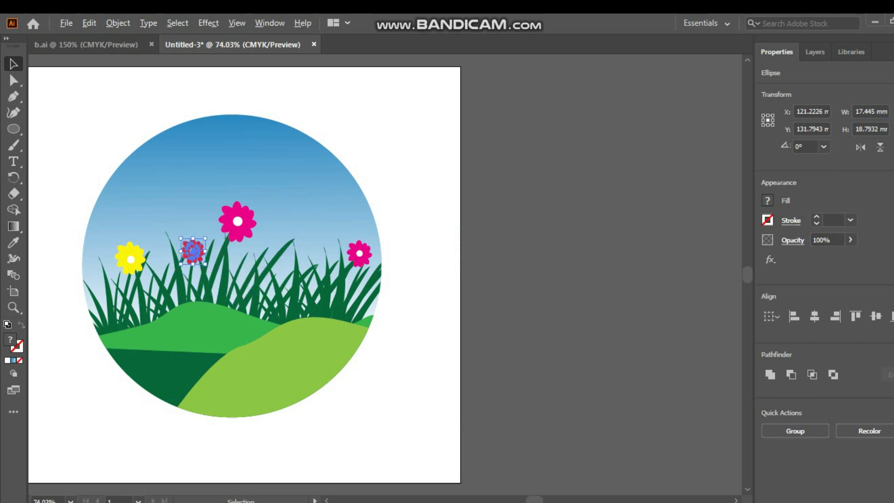
pyautogui.moveTo(97, 259); pyautogui.dragTo(97, 256)
pyautogui.hotkey('ctrl', 'shift', 'a')
pyautogui.click(238, 221)
pyautogui.moveTo(594, 421); pyautogui.dragTo(168, 342)
pyautogui.hotkey('ctrl', 'shift', 'a')
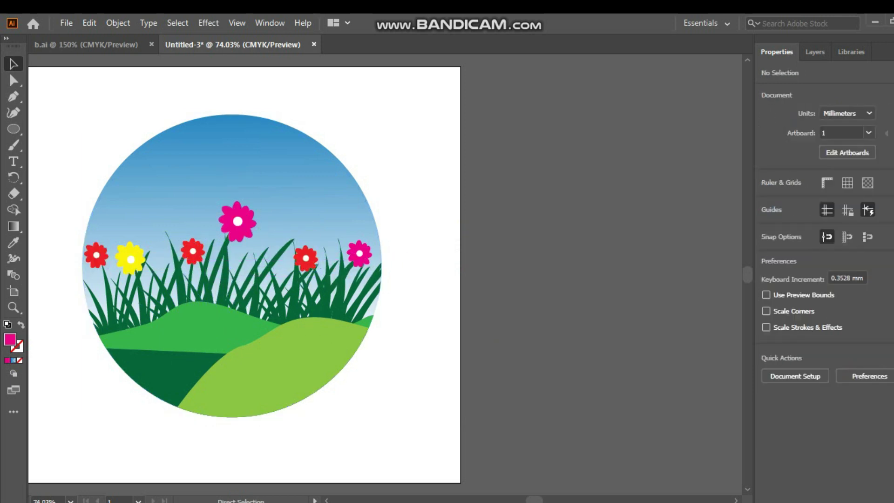
# Make a dark navy flower with a white centre from a red copy and set it in the grass.
pyautogui.moveTo(96, 254)
pyautogui.mouseDown()
pyautogui.moveTo(592, 236)
pyautogui.moveTo(549, 384)
pyautogui.mouseUp()
pyautogui.click(577, 260)
pyautogui.click(767, 200)
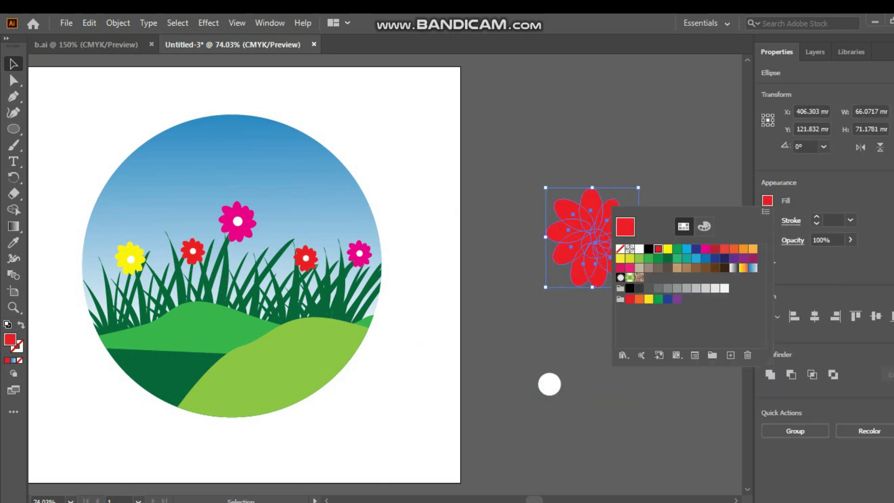
pyautogui.click(705, 249)
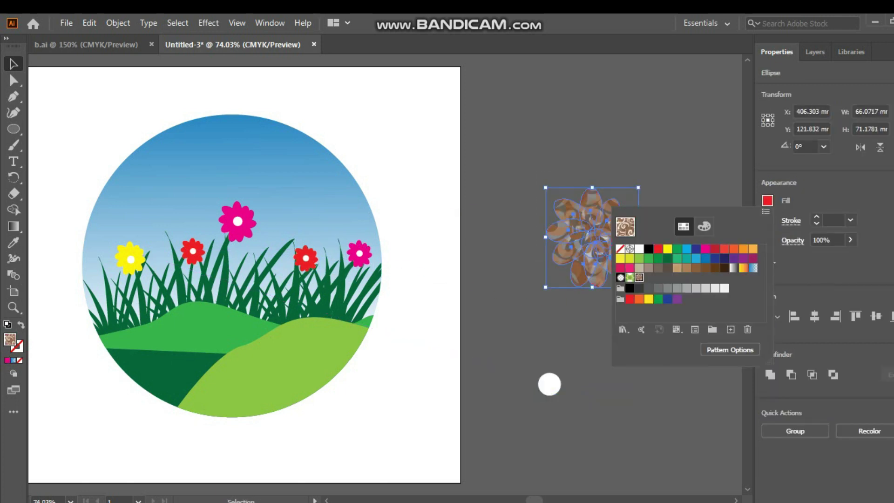
pyautogui.click(724, 258)
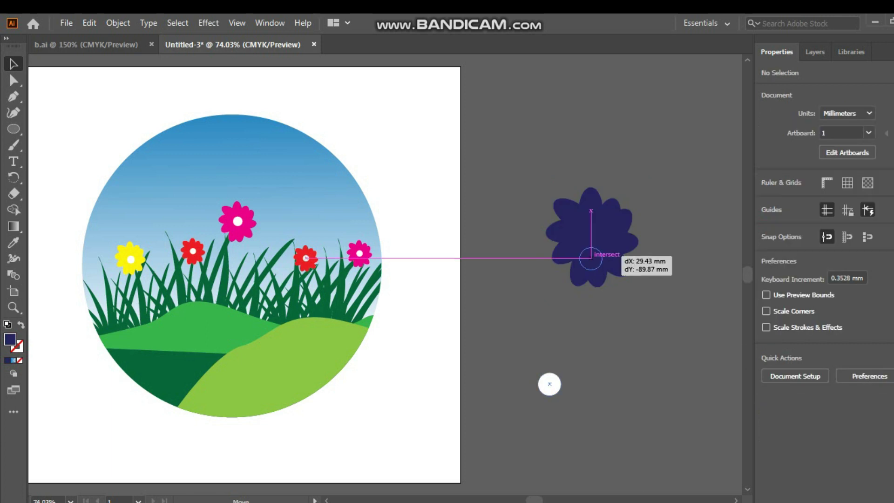
pyautogui.moveTo(550, 384); pyautogui.dragTo(591, 237)
pyautogui.moveTo(638, 287)
pyautogui.mouseDown()
pyautogui.moveTo(592, 237)
pyautogui.moveTo(263, 254)
pyautogui.moveTo(479, 316)
pyautogui.mouseUp()
pyautogui.press('Escape')
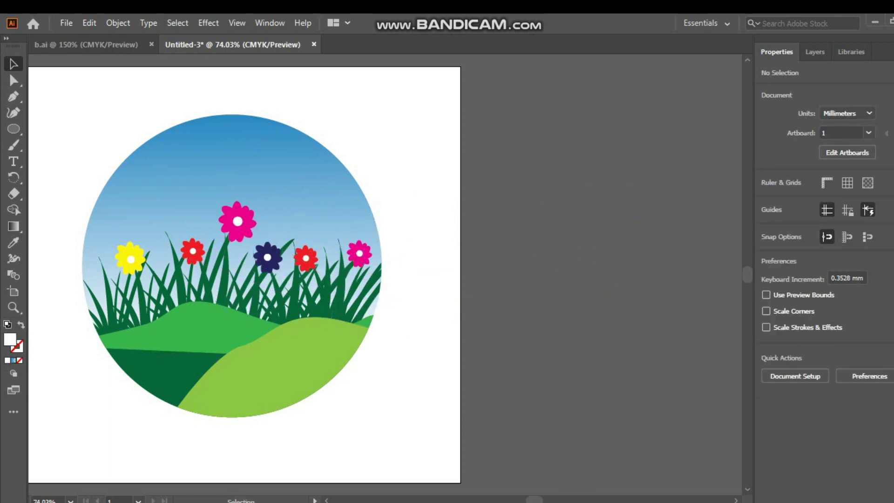
# Draw small round buds above the grass and fill them red and orange.
pyautogui.moveTo(158, 225); pyautogui.dragTo(170, 237)
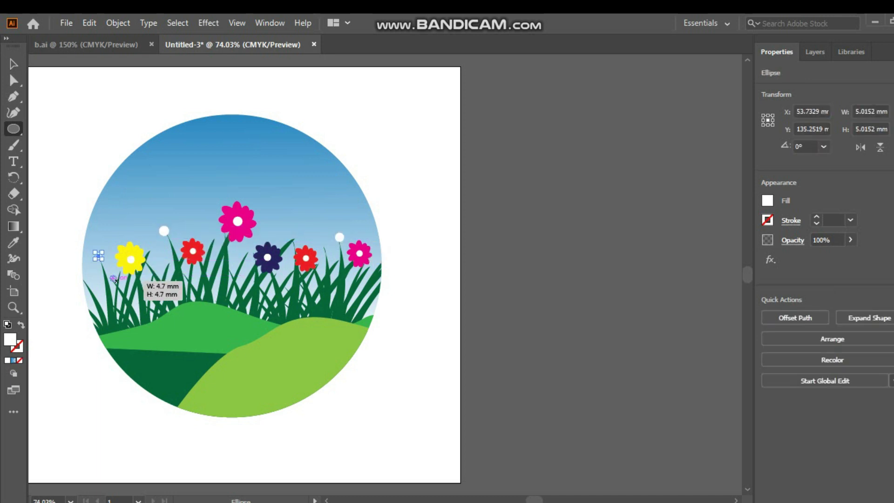
pyautogui.press('v')
pyautogui.keyDown('shift'); pyautogui.click(163, 230); pyautogui.keyUp('shift')
pyautogui.click(767, 200)
pyautogui.click(638, 248)
pyautogui.click(340, 237)
pyautogui.click(767, 200)
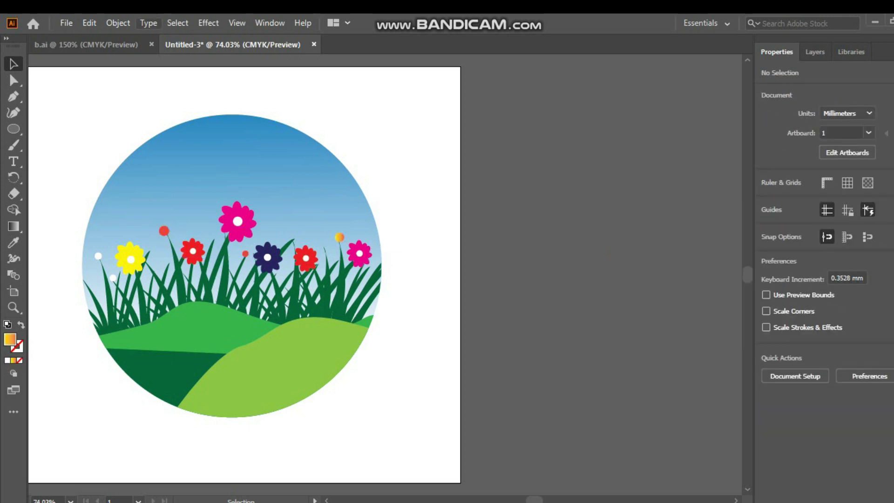
pyautogui.click(87, 44)
pyautogui.click(643, 260)
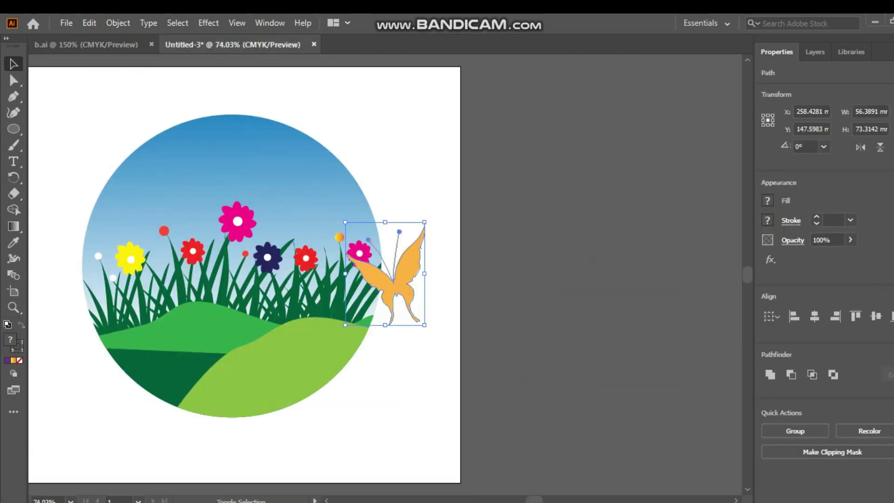
# Bring the orange butterfly from b.ai into the landscape, shrink it and place it in the sky.
pyautogui.moveTo(642, 261); pyautogui.dragTo(551, 227)
pyautogui.moveTo(567, 290)
pyautogui.mouseDown()
pyautogui.moveTo(540, 251)
pyautogui.moveTo(289, 194)
pyautogui.mouseUp()
pyautogui.moveTo(279, 162); pyautogui.dragTo(312, 177)
pyautogui.click(767, 200)
pyautogui.press('Escape')
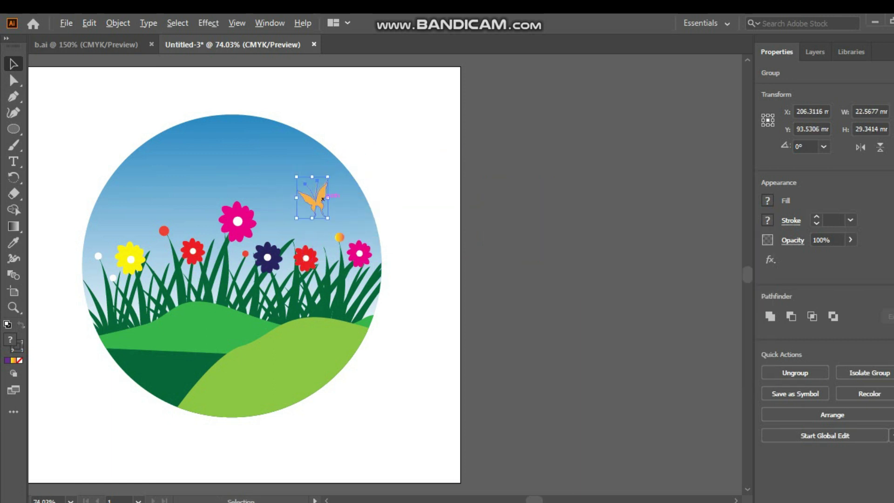
# Paste a second butterfly and fill it dark navy.
pyautogui.hotkey('ctrl', 'v')
pyautogui.click(767, 200)
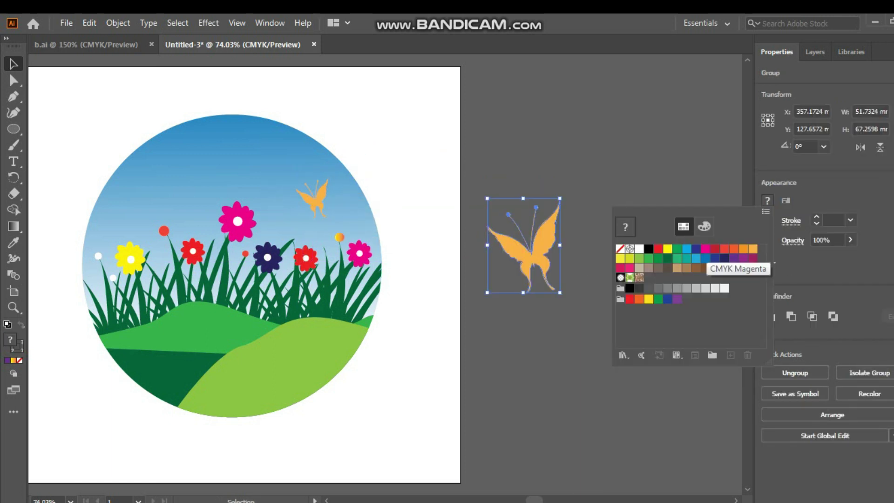
pyautogui.click(717, 267)
pyautogui.press('Escape')
pyautogui.click(596, 336)
pyautogui.click(521, 252)
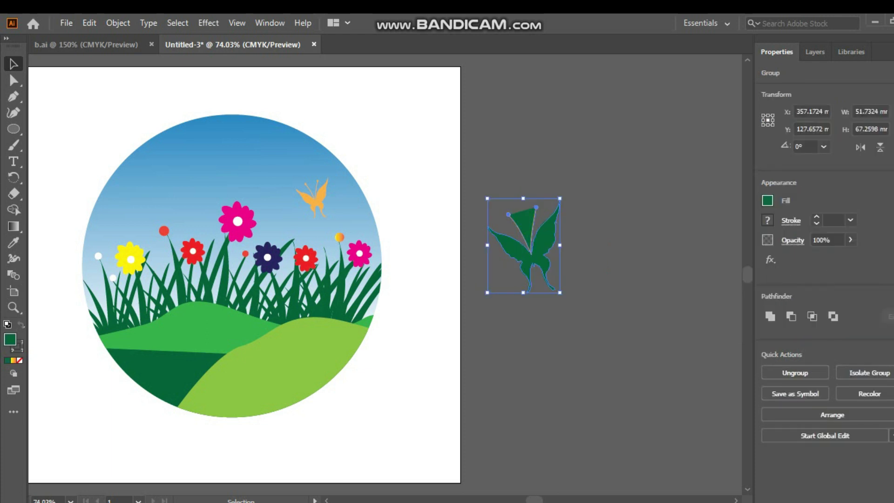
pyautogui.click(767, 200)
pyautogui.click(715, 248)
pyautogui.click(715, 258)
pyautogui.press('Escape')
# Fill the second butterfly's remaining parts dark navy as well.
pyautogui.rightClick(550, 230)
pyautogui.click(522, 224)
pyautogui.click(767, 201)
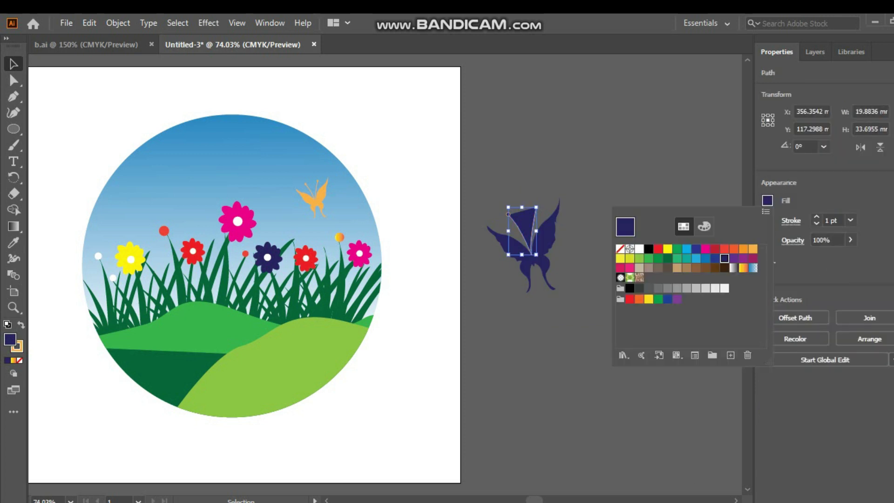
pyautogui.click(620, 249)
pyautogui.click(522, 224)
pyautogui.click(767, 220)
pyautogui.click(484, 194)
# Move the navy butterfly to the upper-left sky and shrink it.
pyautogui.moveTo(484, 196); pyautogui.dragTo(564, 293)
pyautogui.moveTo(512, 230); pyautogui.dragTo(194, 145)
pyautogui.moveTo(218, 114); pyautogui.dragTo(206, 132)
pyautogui.hotkey('ctrl', 'shift', 'a')
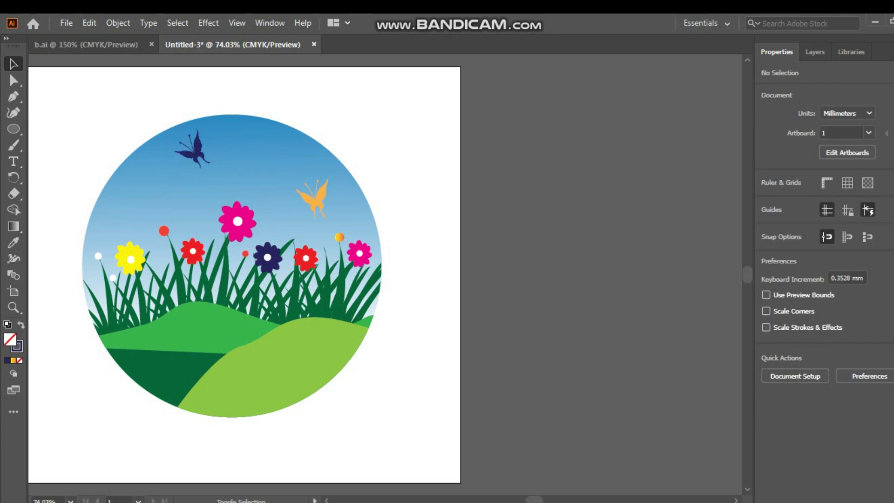
# Draw a small ellipse beside the artboard, filled green with no stroke.
pyautogui.press('l')
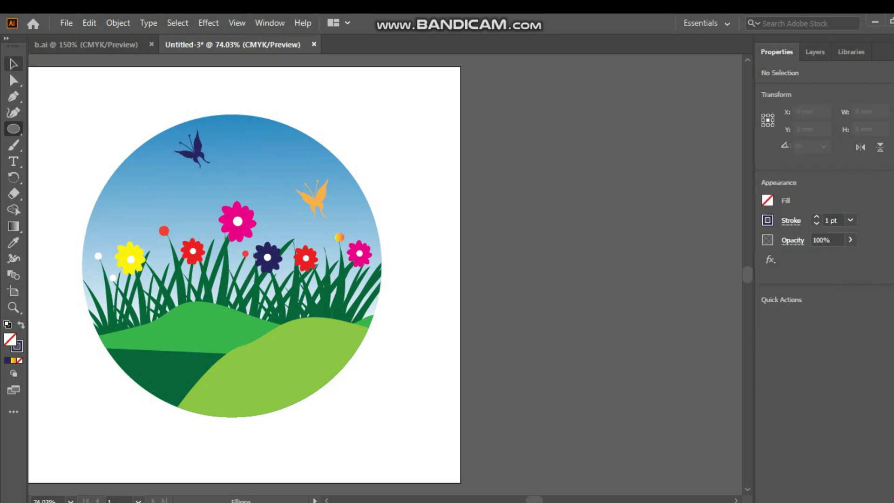
pyautogui.moveTo(13, 128); pyautogui.dragTo(69, 143)
pyautogui.moveTo(535, 254); pyautogui.dragTo(552, 238)
pyautogui.press('v')
pyautogui.click(767, 219)
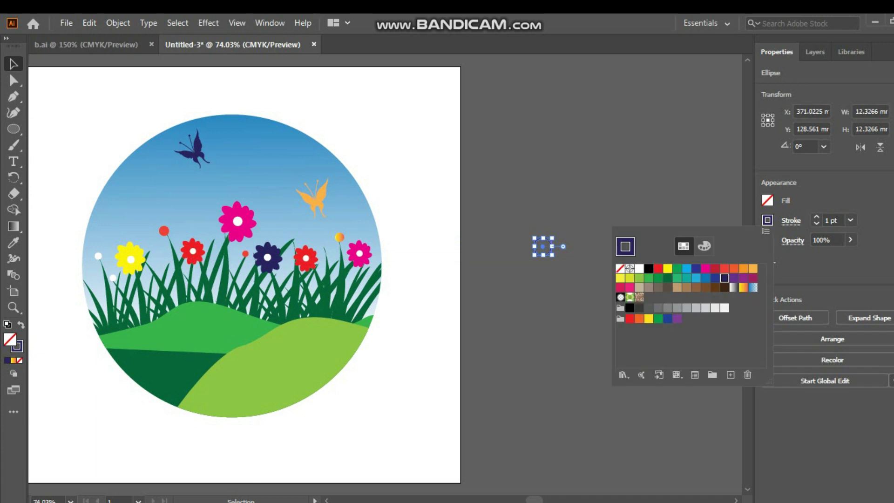
pyautogui.click(767, 201)
pyautogui.click(753, 249)
pyautogui.click(767, 200)
pyautogui.click(667, 278)
# Apply a Wave warp to the green ellipse and scatter bush copies across the hills.
pyautogui.click(207, 23)
pyautogui.click(373, 343)
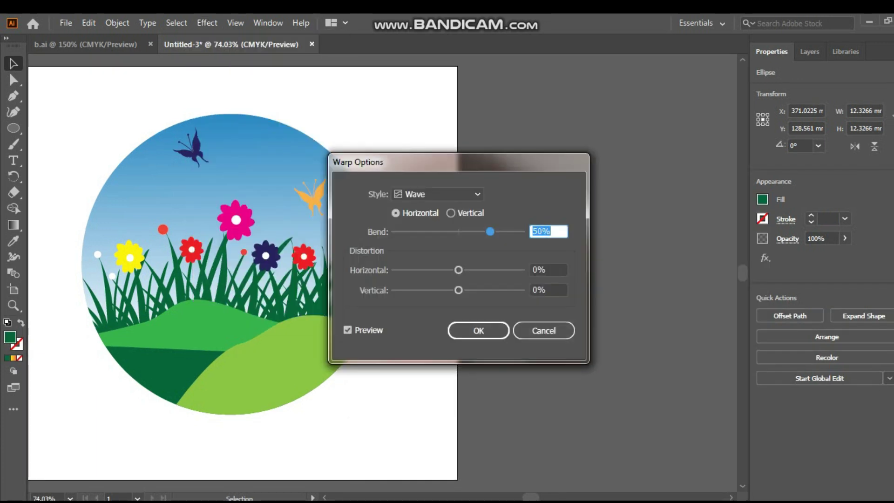
pyautogui.press('Tab')
pyautogui.press('Return')
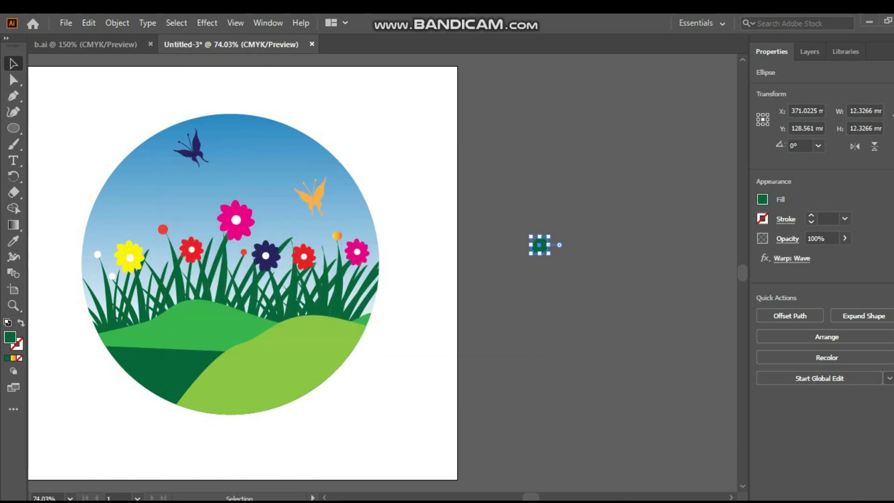
pyautogui.moveTo(539, 245)
pyautogui.mouseDown()
pyautogui.moveTo(235, 344)
pyautogui.moveTo(295, 343)
pyautogui.moveTo(240, 387)
pyautogui.moveTo(159, 331)
pyautogui.mouseUp()
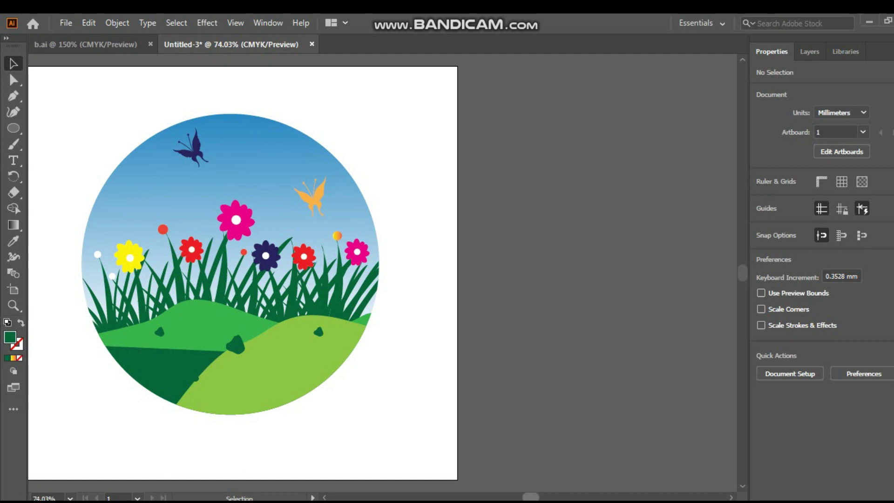
pyautogui.hotkey('ctrl', '0')
# Save the artwork as 'circle art.ai'.
pyautogui.hotkey('ctrl', 's')
pyautogui.write('circle')
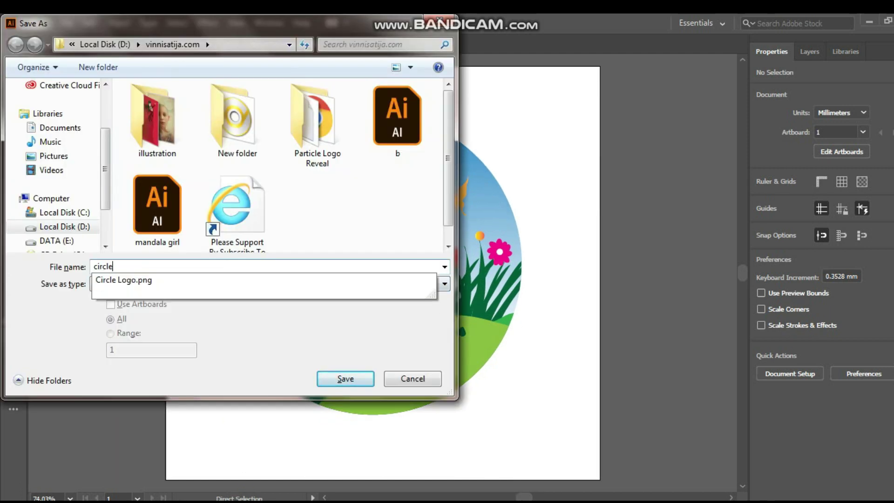
pyautogui.press('Return')
pyautogui.press('Return')
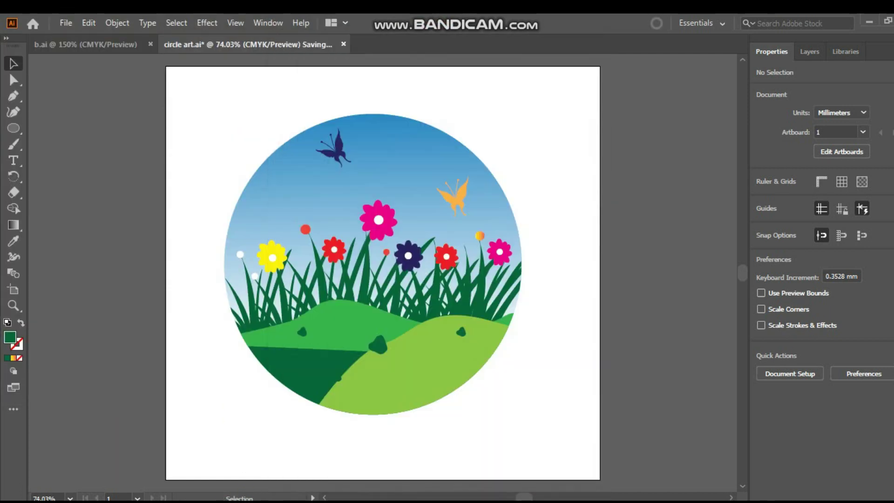